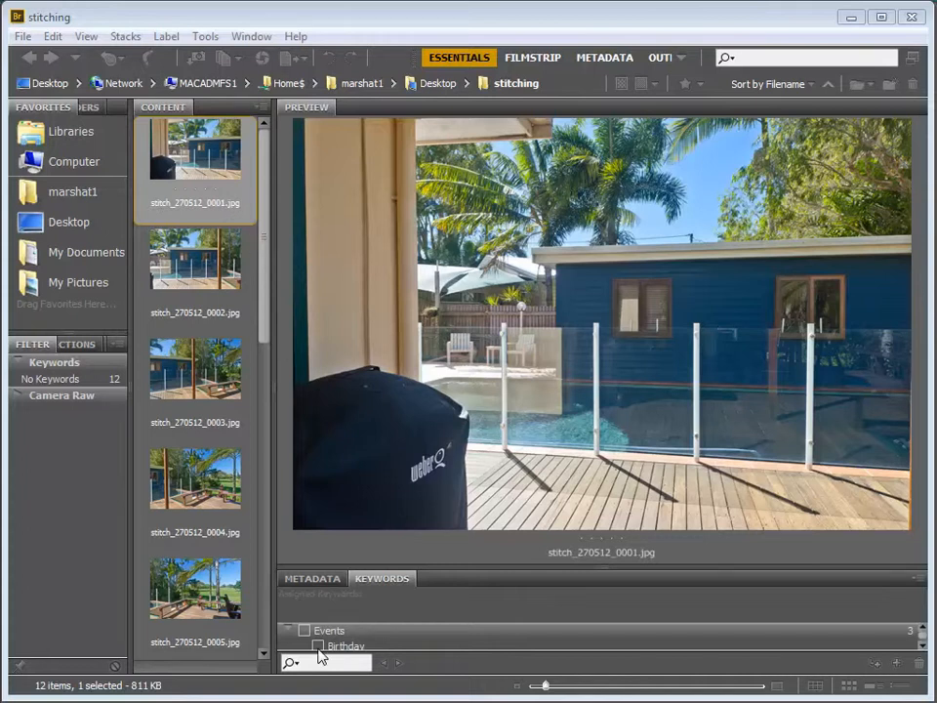
Preview the photos stitch_270512_0001.jpg to stitch_270512_0012.jpg in the stitching folder, examining how neighbouring frames overlap.
{"action": "left_click", "coordinate": [193, 522]}
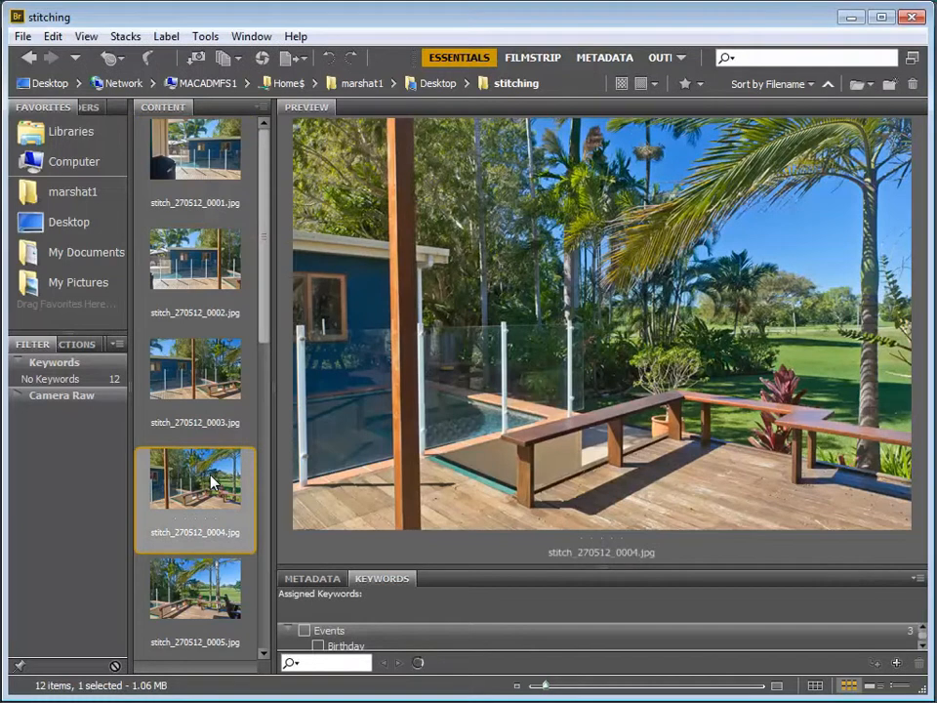
{"action": "left_click", "coordinate": [212, 615]}
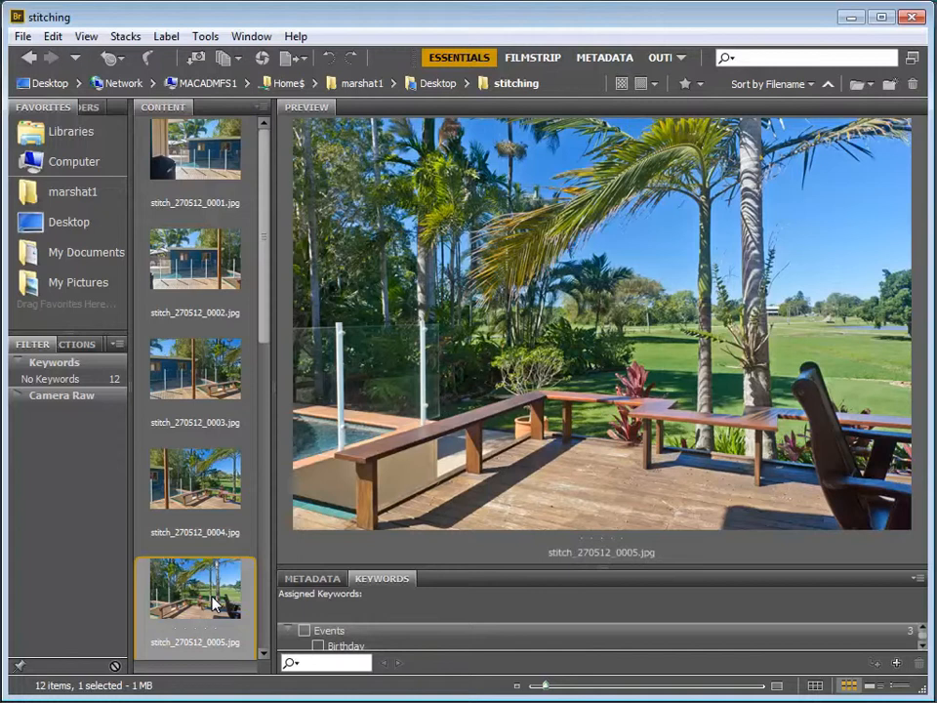
{"action": "left_click", "coordinate": [207, 162]}
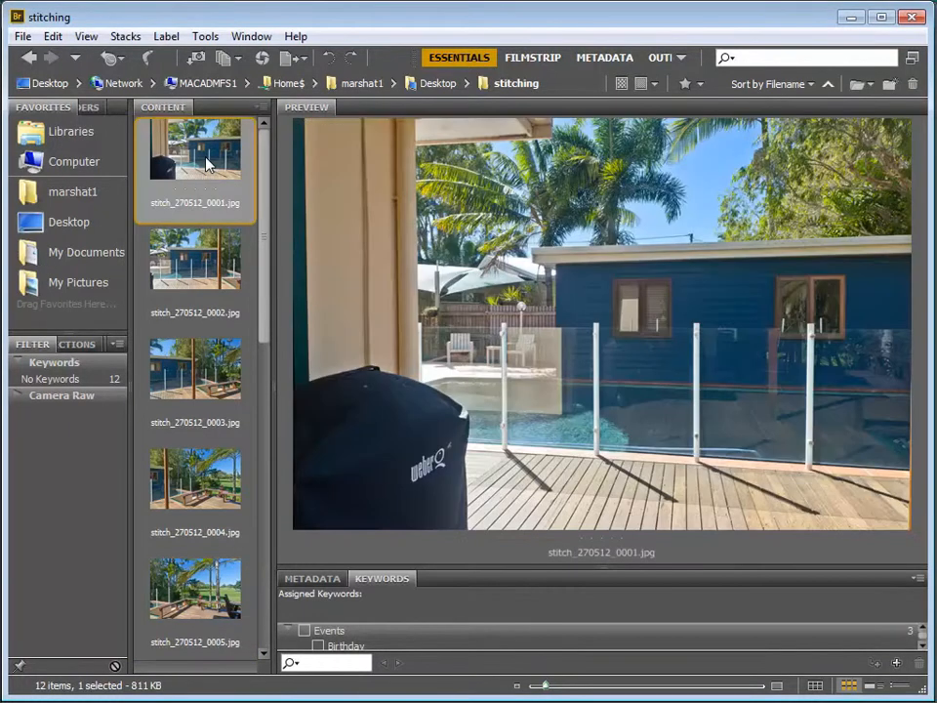
{"action": "left_click", "coordinate": [194, 272]}
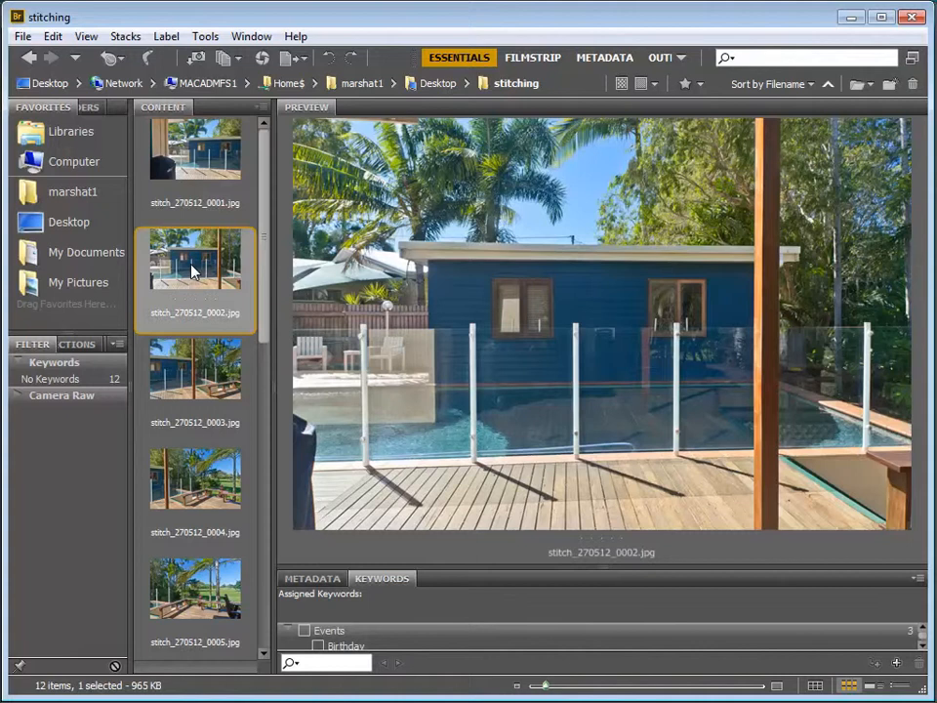
{"action": "key", "text": "Down"}
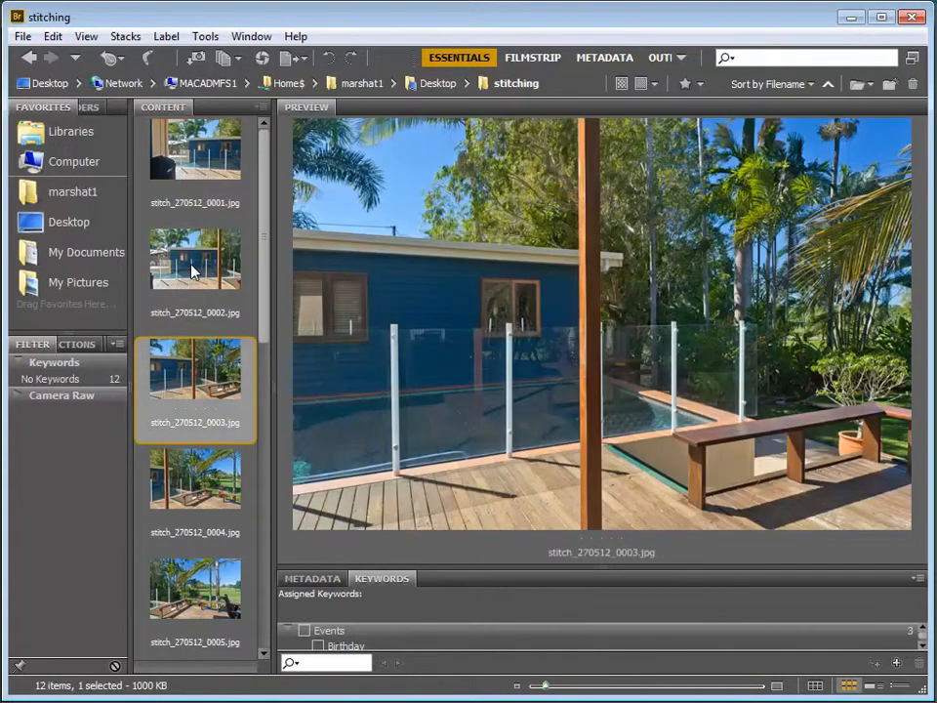
{"action": "key", "text": "Down"}
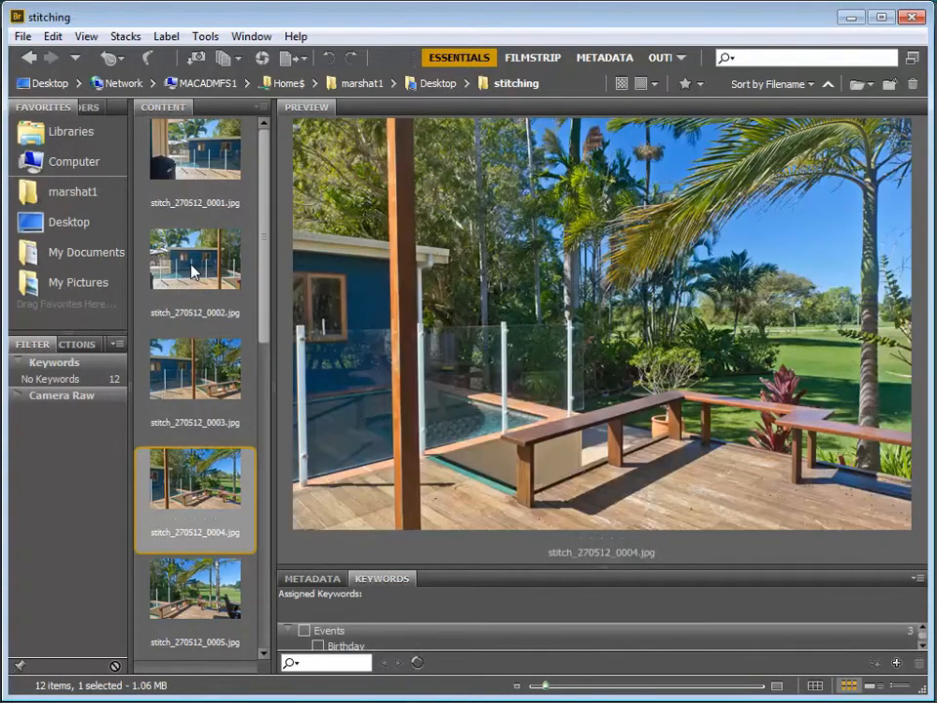
{"action": "key", "text": "Down"}
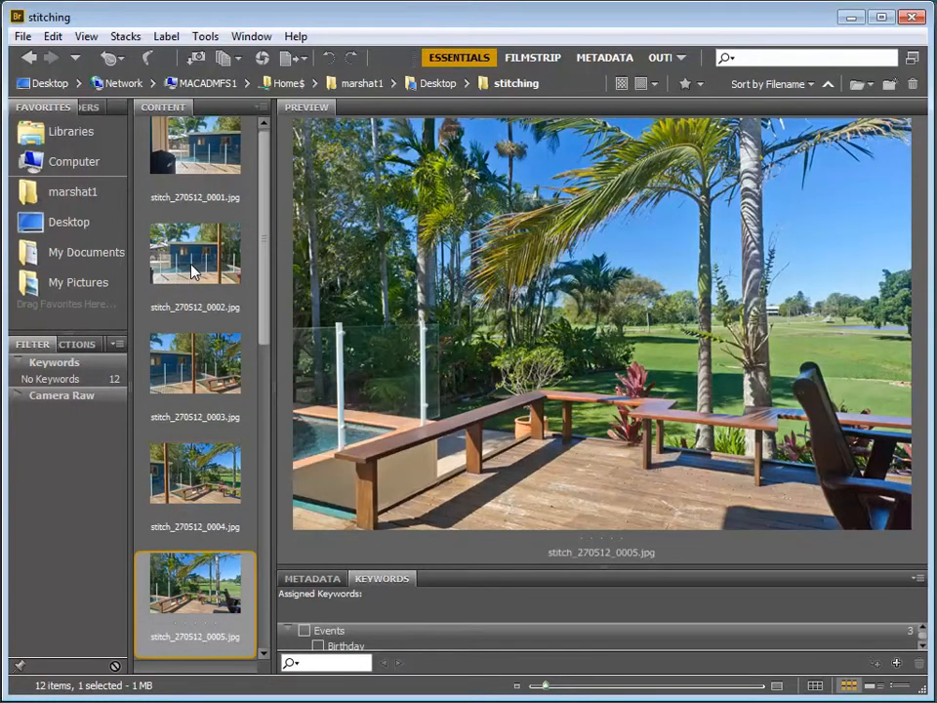
{"action": "key", "text": "Down"}
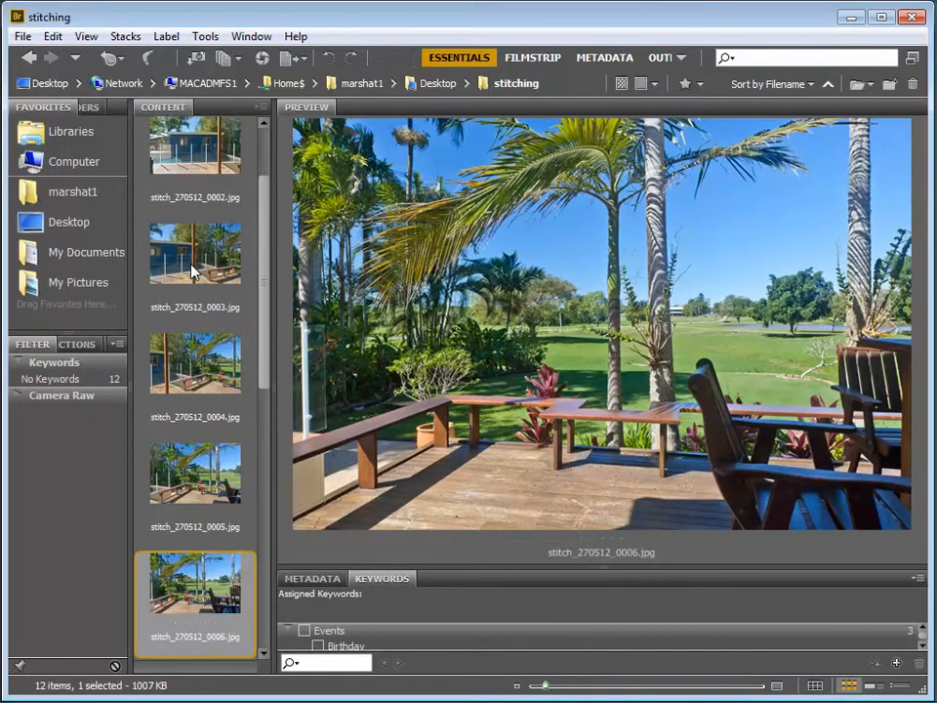
{"action": "key", "text": "Down"}
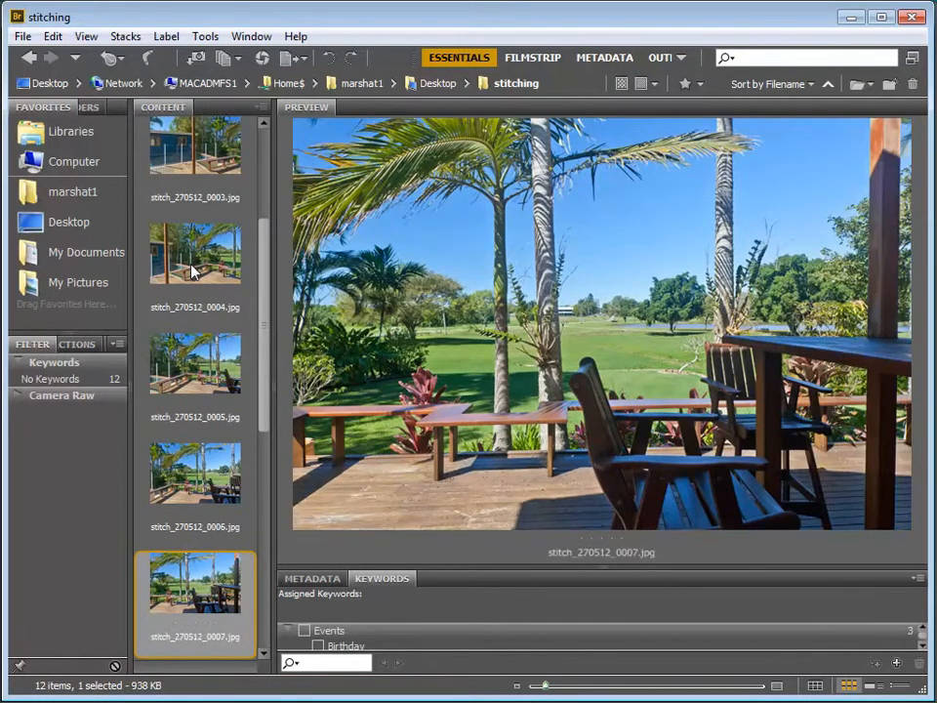
{"action": "key", "text": "Down"}
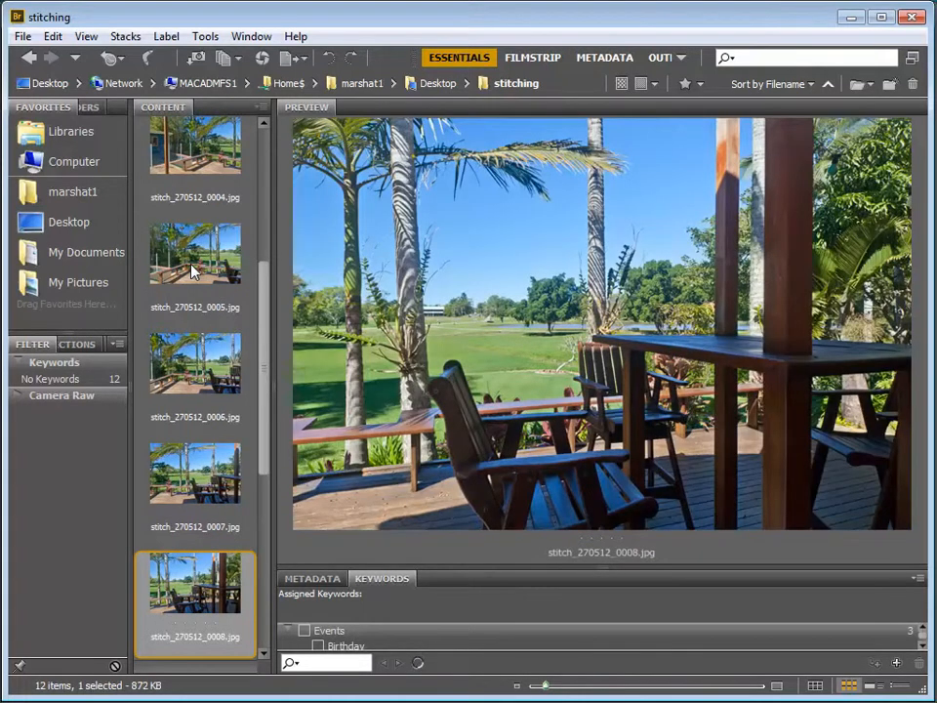
{"action": "key", "text": "Down"}
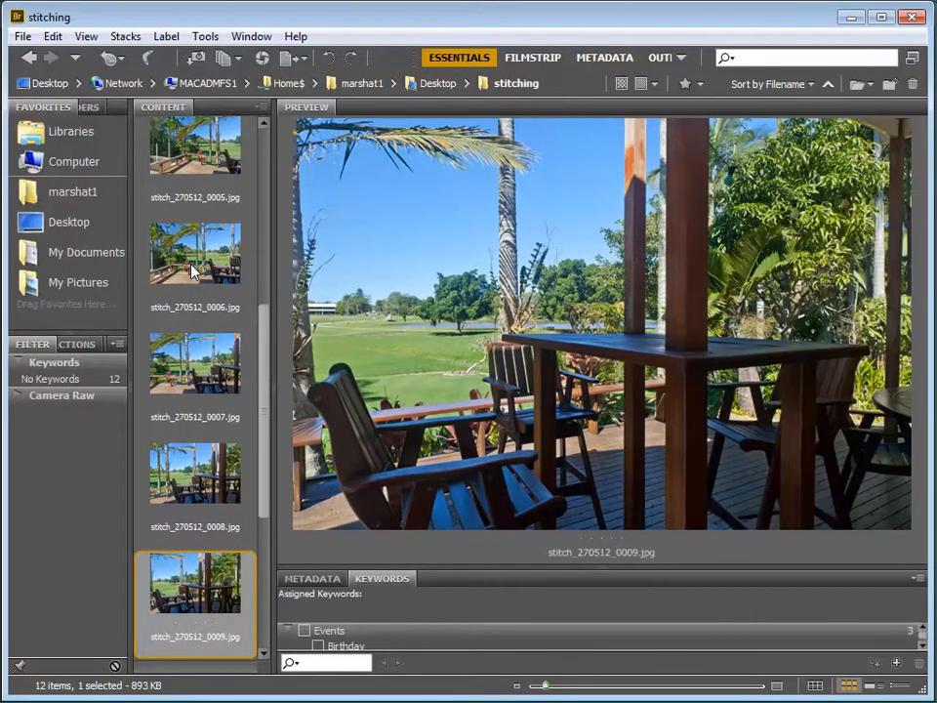
{"action": "key", "text": "Down"}
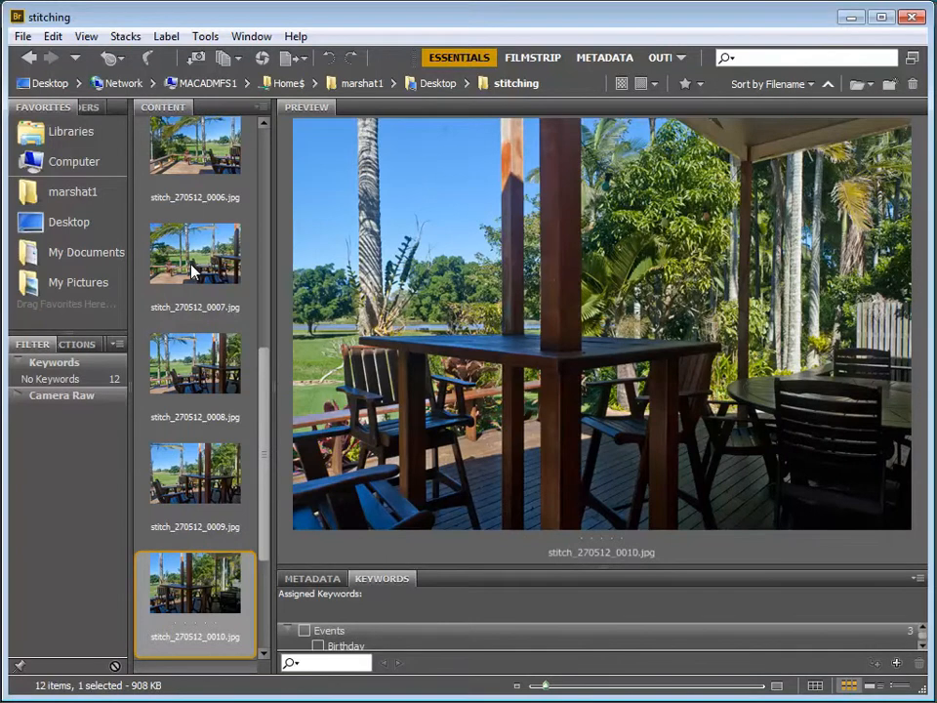
{"action": "key", "text": "Down"}
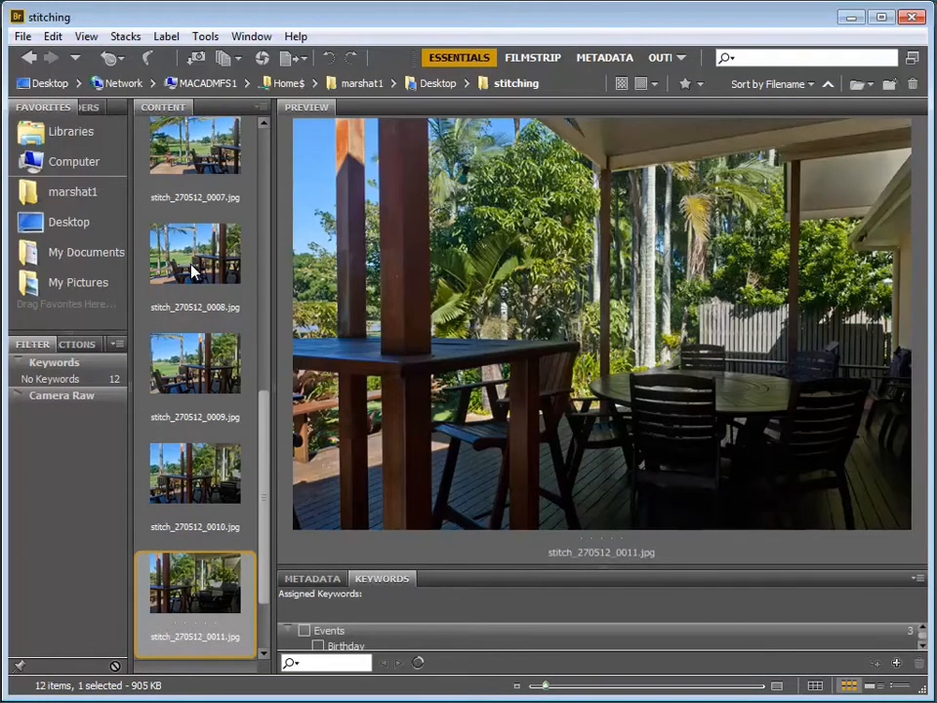
{"action": "key", "text": "Down"}
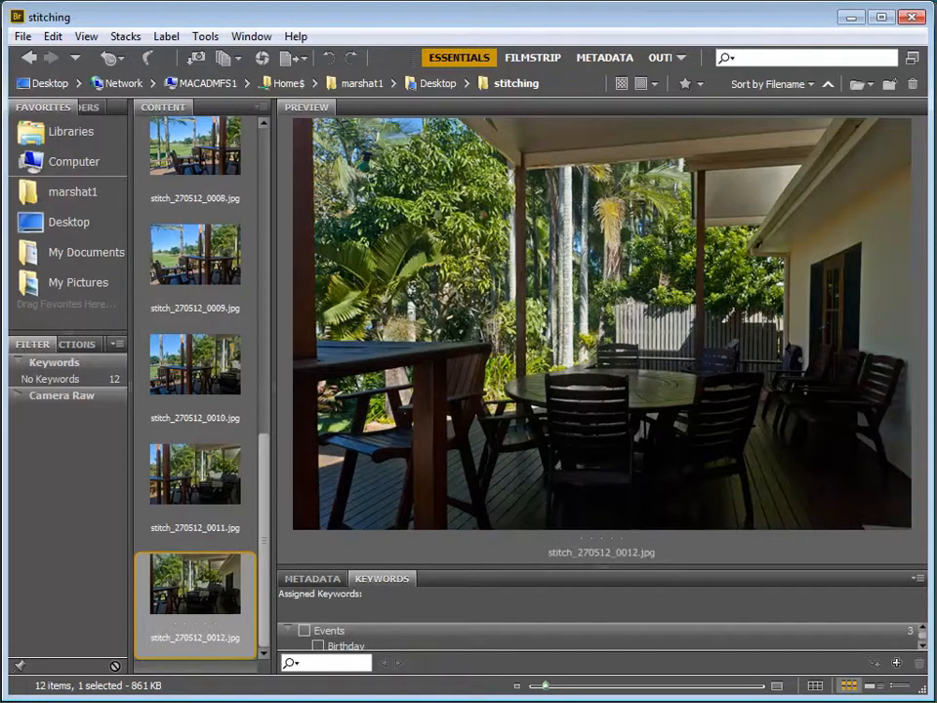
Switch to Photoshop and start the Photomerge command.
{"action": "key", "text": "alt+Tab"}
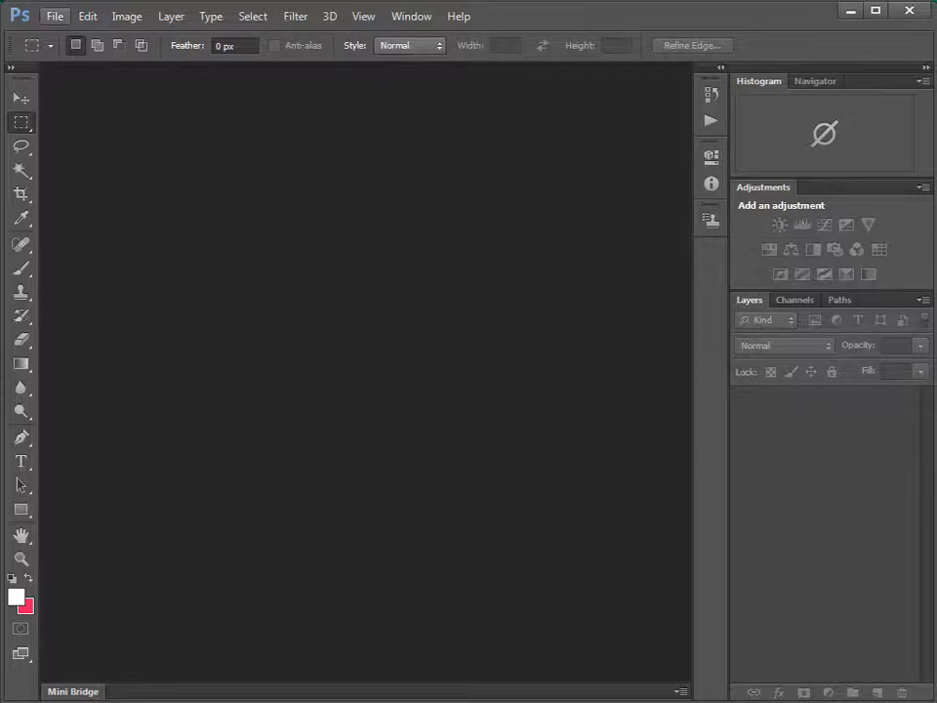
{"action": "left_click", "coordinate": [55, 17]}
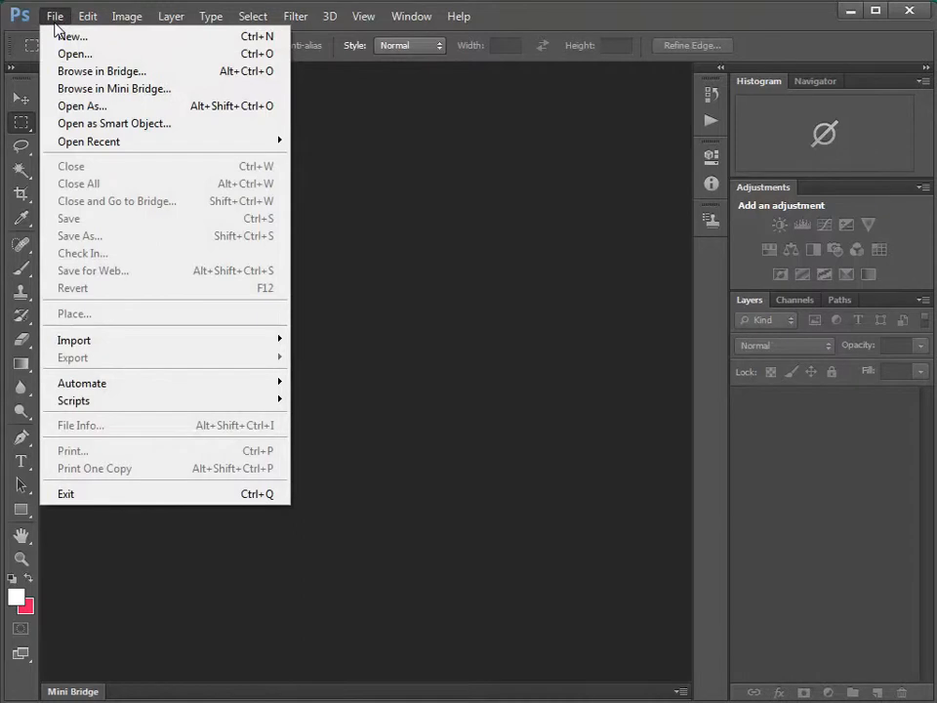
{"action": "mouse_move", "coordinate": [100, 387]}
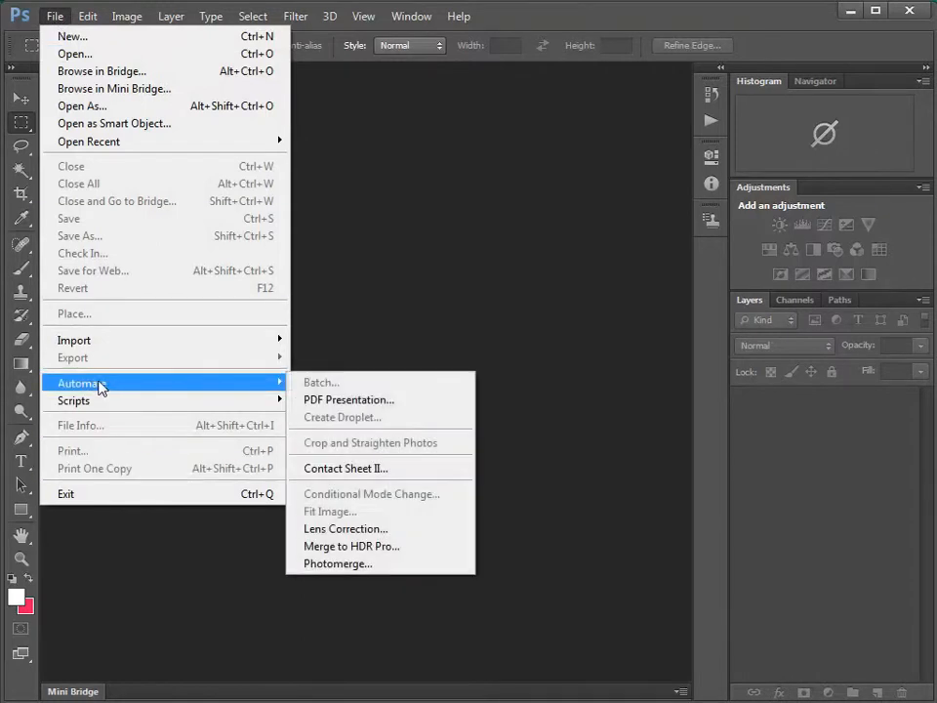
{"action": "left_click", "coordinate": [338, 564]}
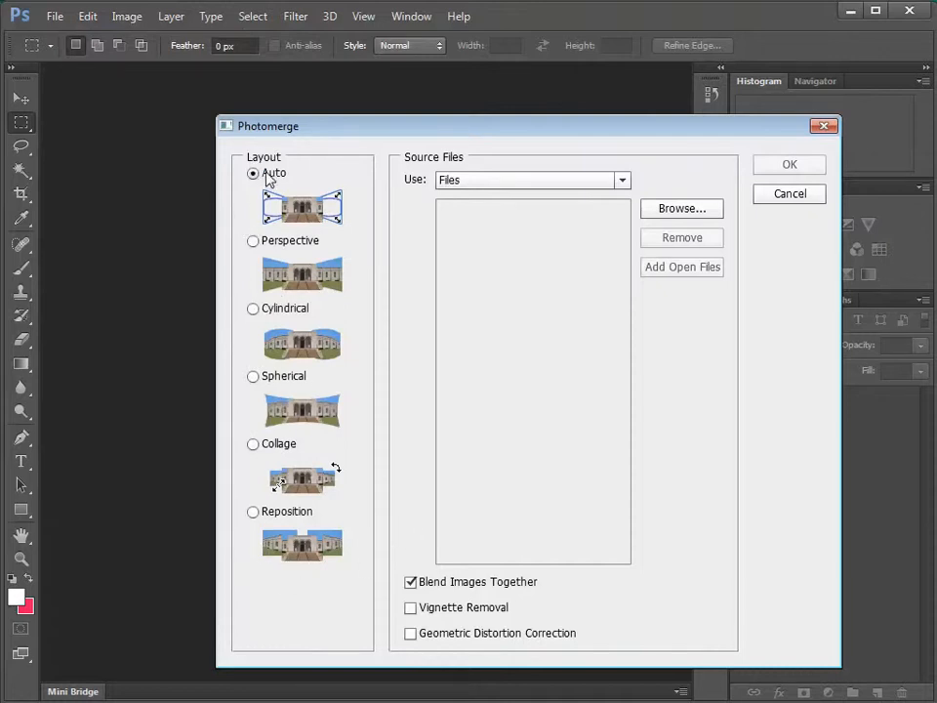
Add stitch_270512_0001.jpg to stitch_270512_0012.jpg from the Desktop's stitching folder and merge them with Auto layout and Blend Images Together.
{"action": "left_click", "coordinate": [703, 212]}
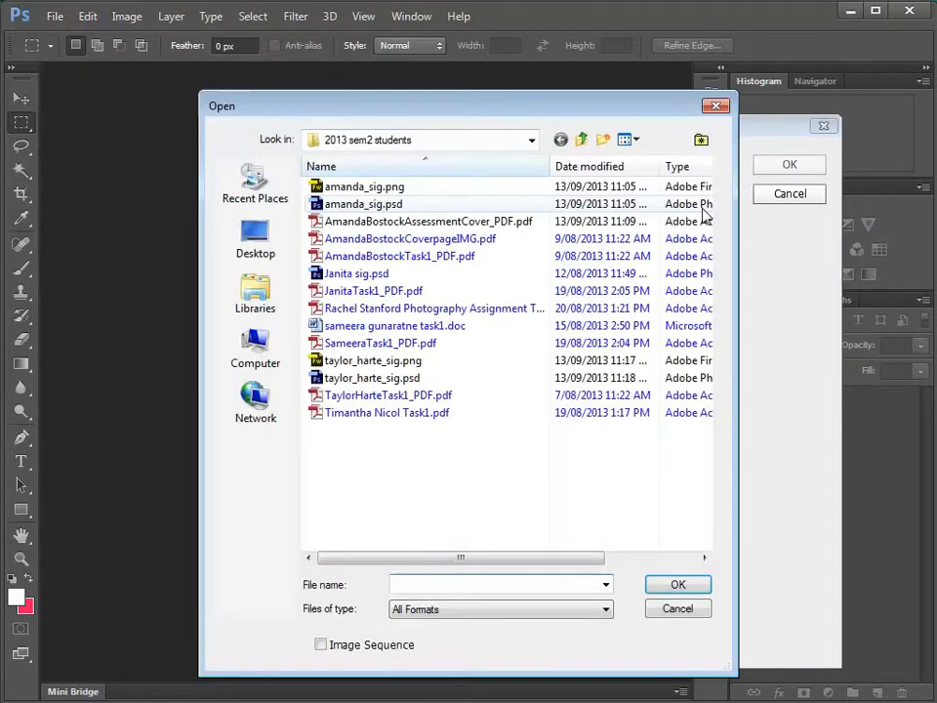
{"action": "left_click", "coordinate": [271, 252]}
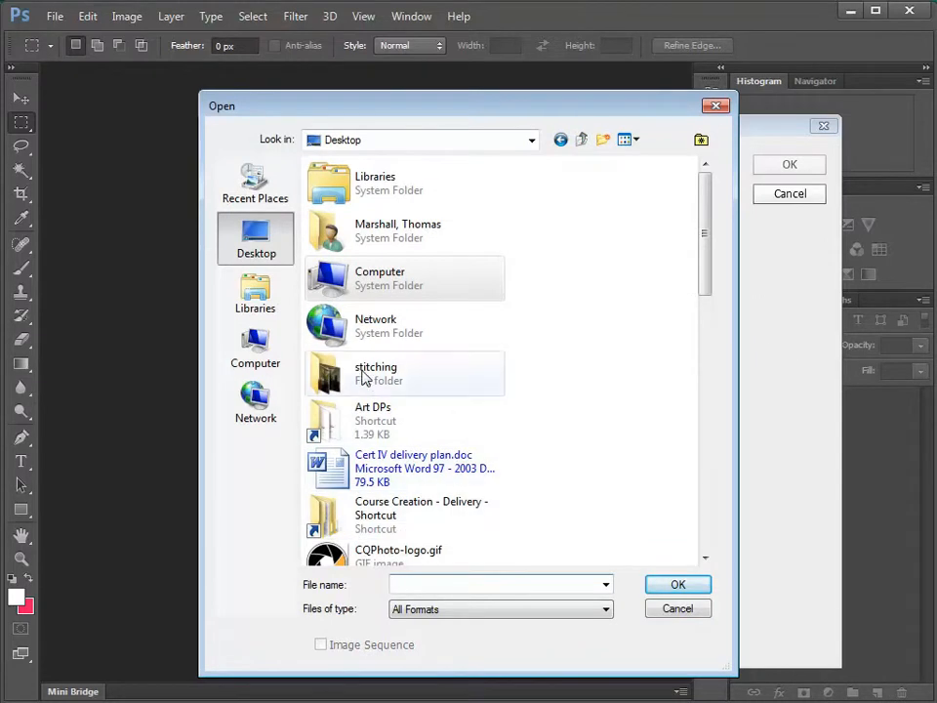
{"action": "double_click", "coordinate": [328, 371]}
{"action": "left_click", "coordinate": [357, 239]}
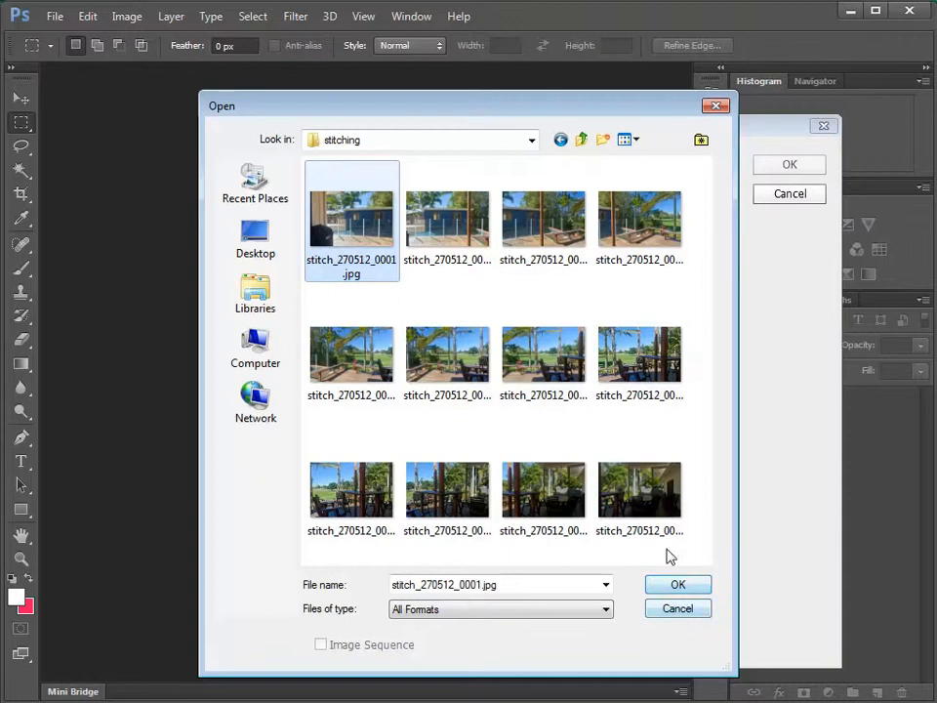
{"action": "left_click", "coordinate": [629, 512], "text": "shift"}
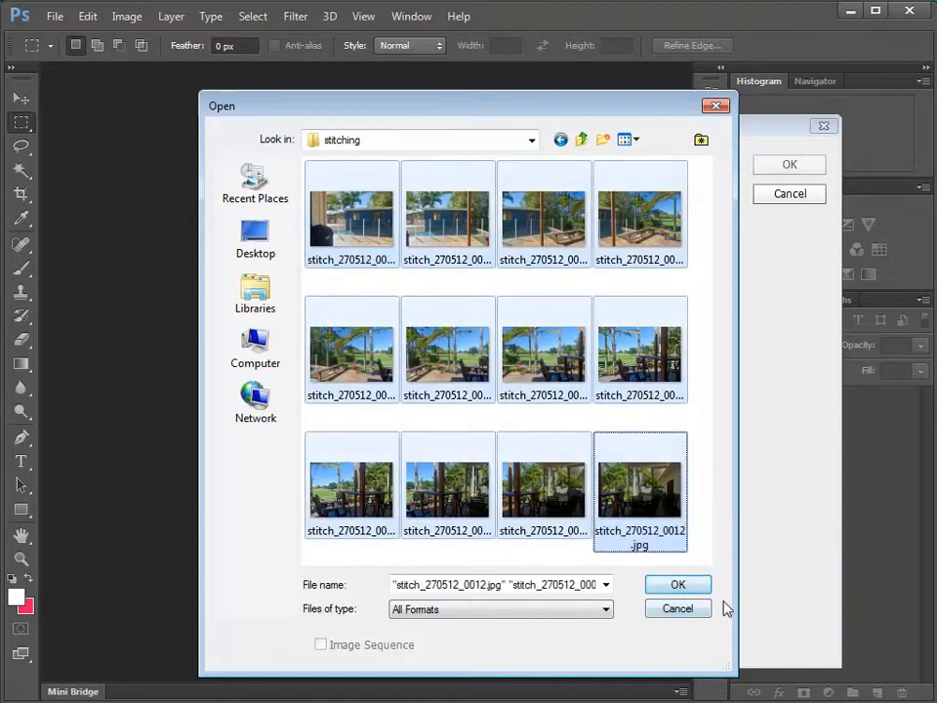
{"action": "left_click", "coordinate": [696, 586]}
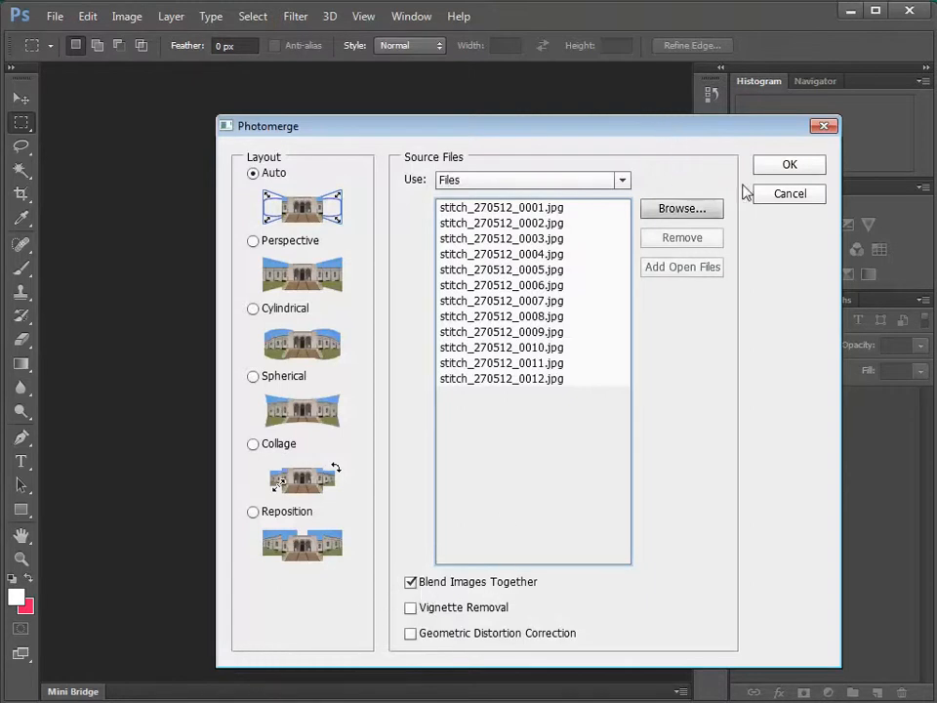
{"action": "left_click", "coordinate": [788, 168]}
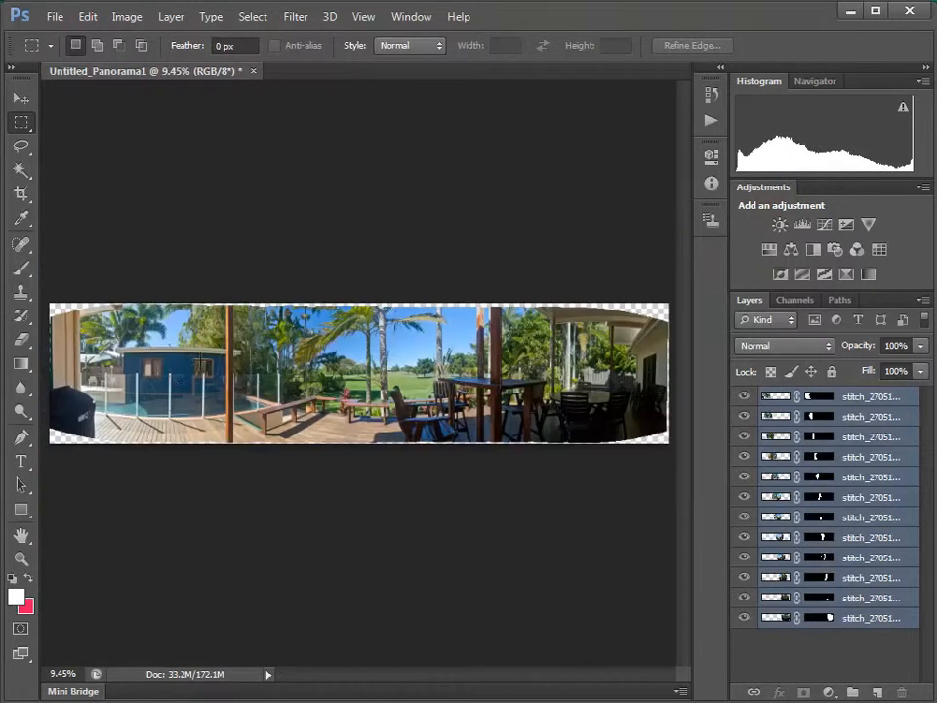
Examine the panorama's stitching at 66.67% from the pool fence across the garden to the high table.
{"action": "left_click", "coordinate": [129, 398], "text": "ctrl"}
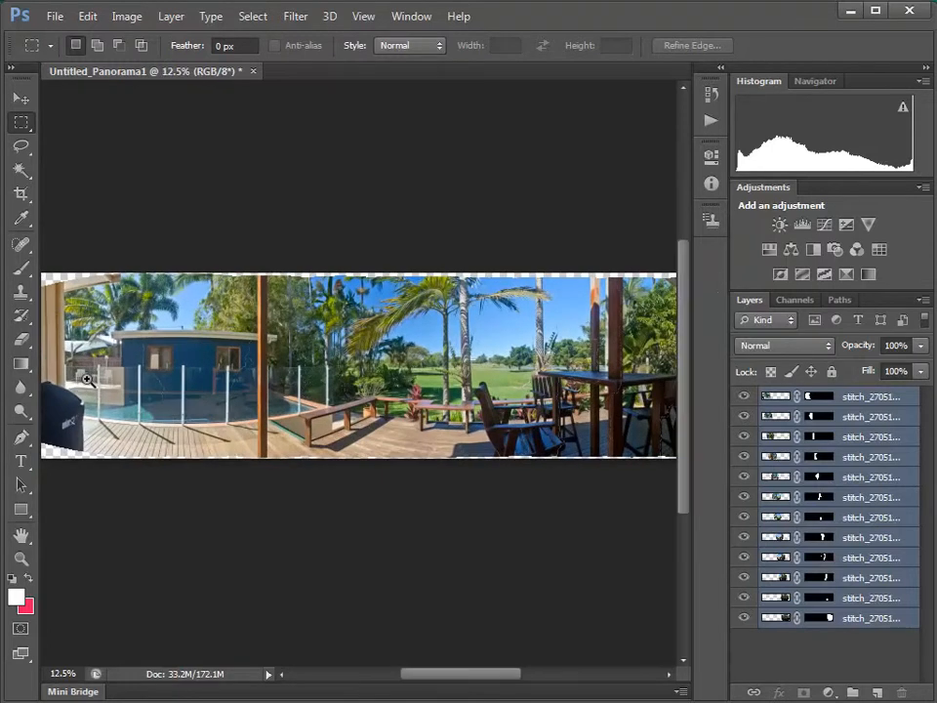
{"action": "left_click", "coordinate": [88, 380], "text": "ctrl"}
{"action": "left_click", "coordinate": [87, 379], "text": "ctrl"}
{"action": "left_click", "coordinate": [88, 379], "text": "ctrl"}
{"action": "left_click", "coordinate": [93, 379], "text": "ctrl"}
{"action": "left_click", "coordinate": [98, 378], "text": "ctrl"}
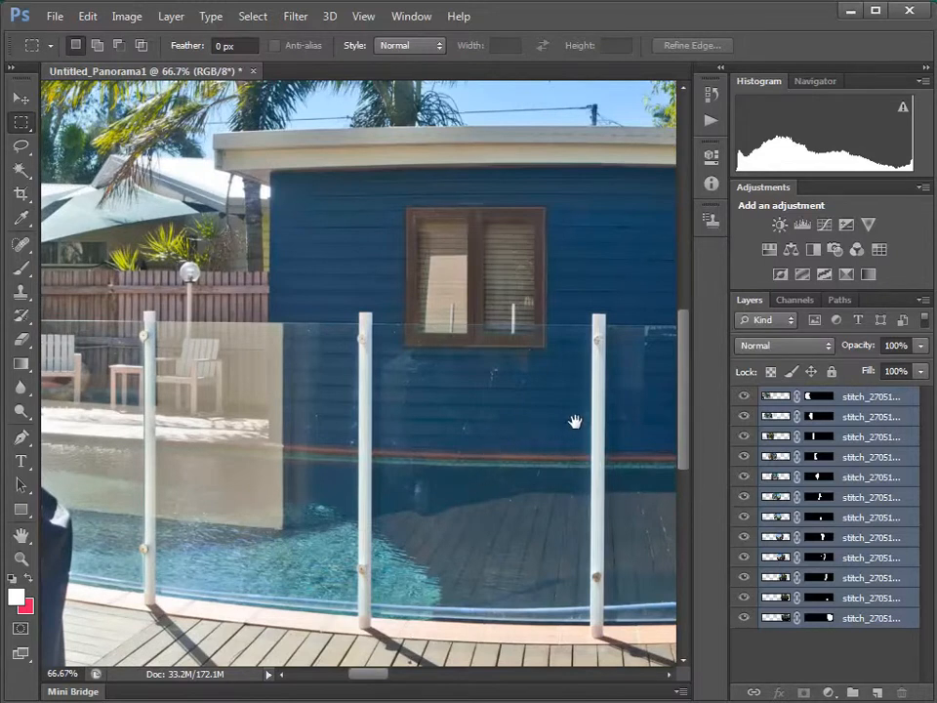
{"action": "left_click_drag", "start_coordinate": [603, 421], "coordinate": [293, 408]}
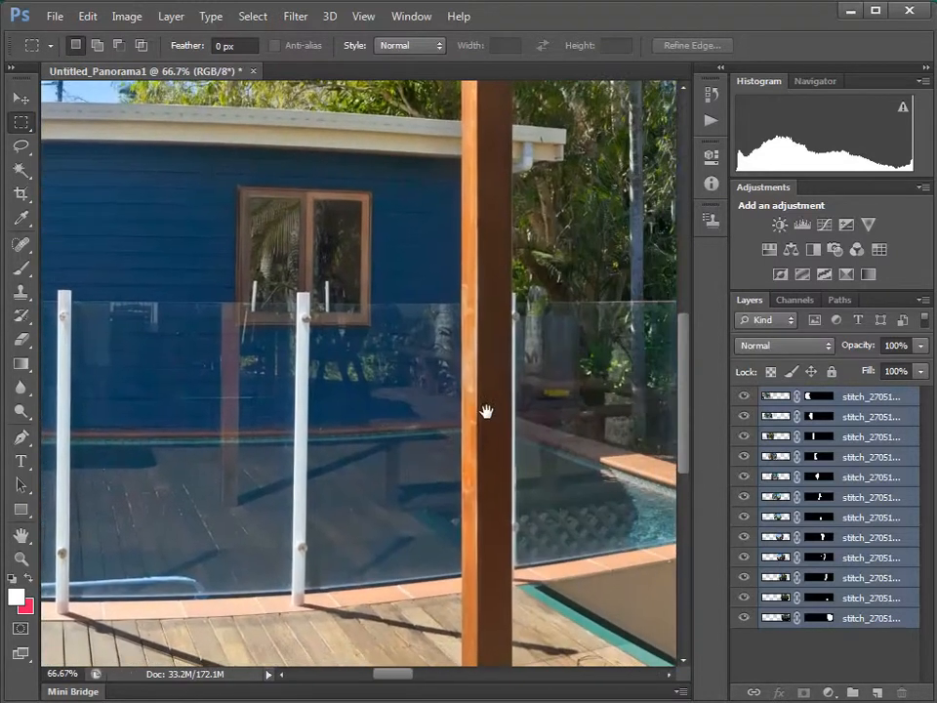
{"action": "left_click_drag", "start_coordinate": [605, 427], "coordinate": [364, 443]}
{"action": "left_click_drag", "start_coordinate": [598, 479], "coordinate": [310, 483]}
{"action": "left_click_drag", "start_coordinate": [594, 491], "coordinate": [332, 480]}
{"action": "left_click_drag", "start_coordinate": [529, 445], "coordinate": [350, 440]}
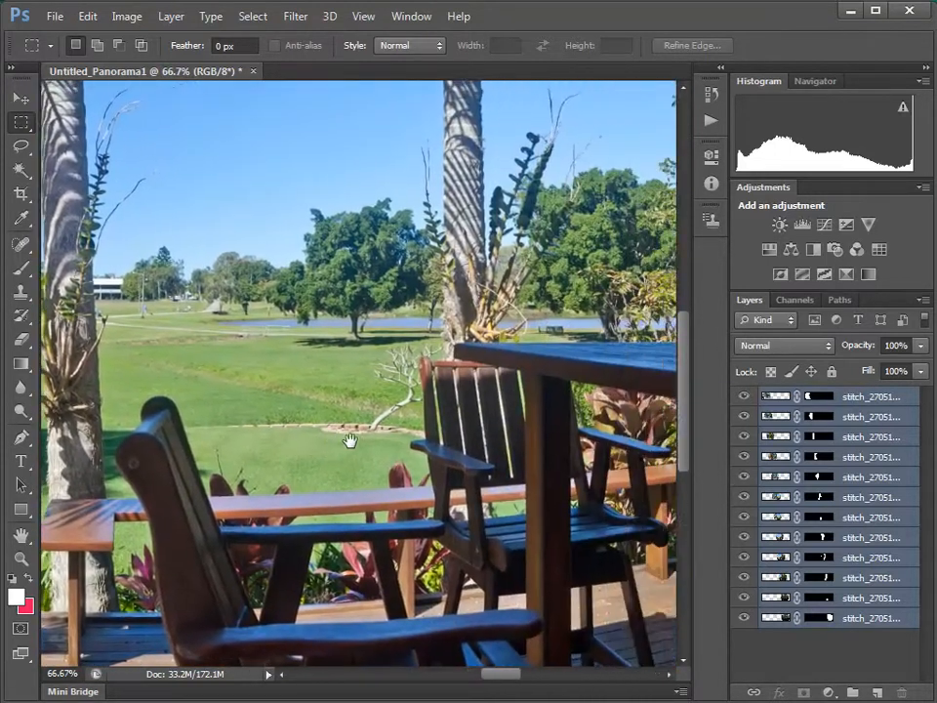
{"action": "left_click_drag", "start_coordinate": [552, 390], "coordinate": [305, 419]}
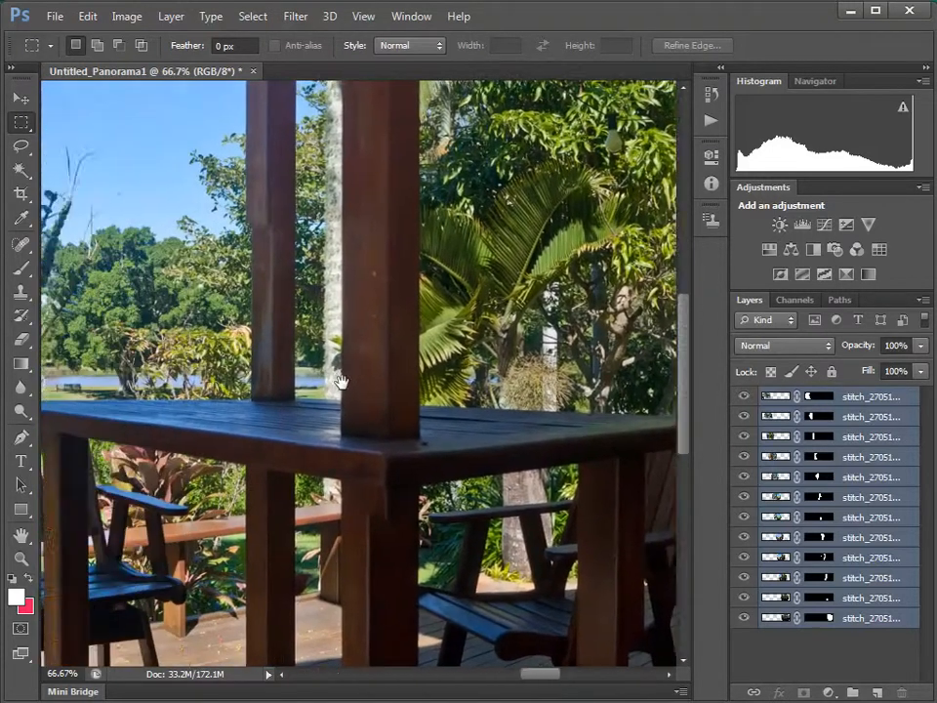
Examine the panorama's blended joins back from the high table to the covered barbecue beside the pool.
{"action": "left_click_drag", "start_coordinate": [341, 382], "coordinate": [517, 394]}
{"action": "left_click_drag", "start_coordinate": [154, 423], "coordinate": [492, 401]}
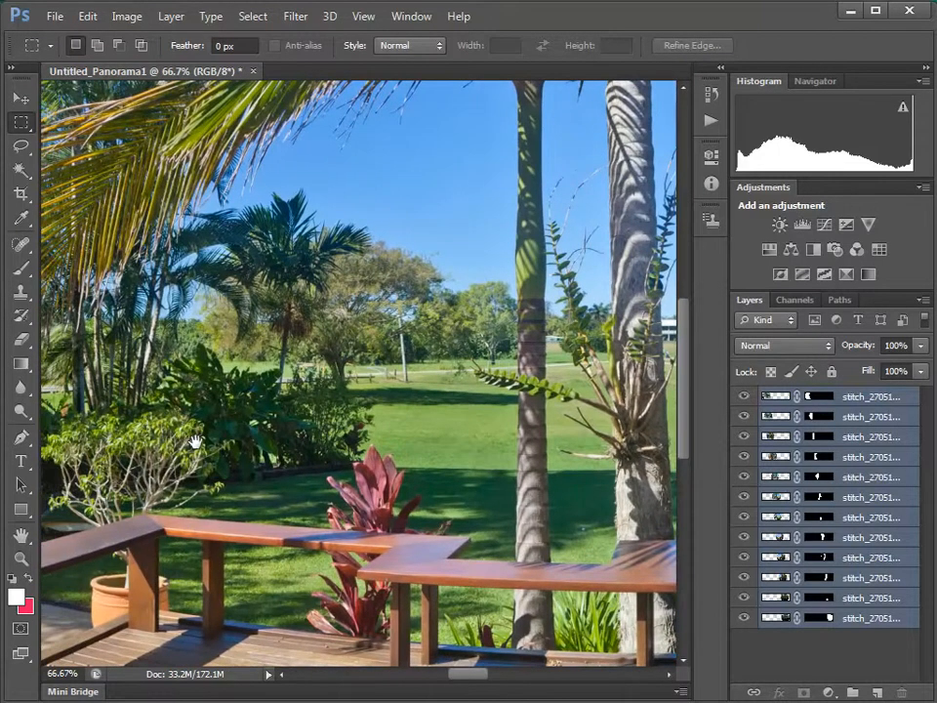
{"action": "left_click_drag", "start_coordinate": [193, 441], "coordinate": [479, 481]}
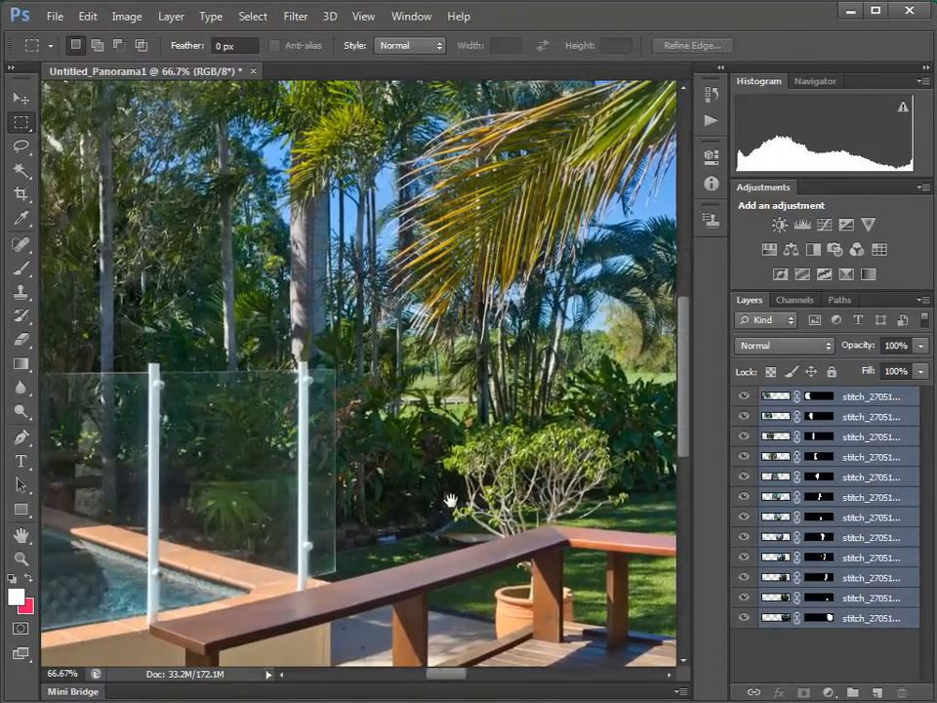
{"action": "left_click_drag", "start_coordinate": [294, 500], "coordinate": [560, 368]}
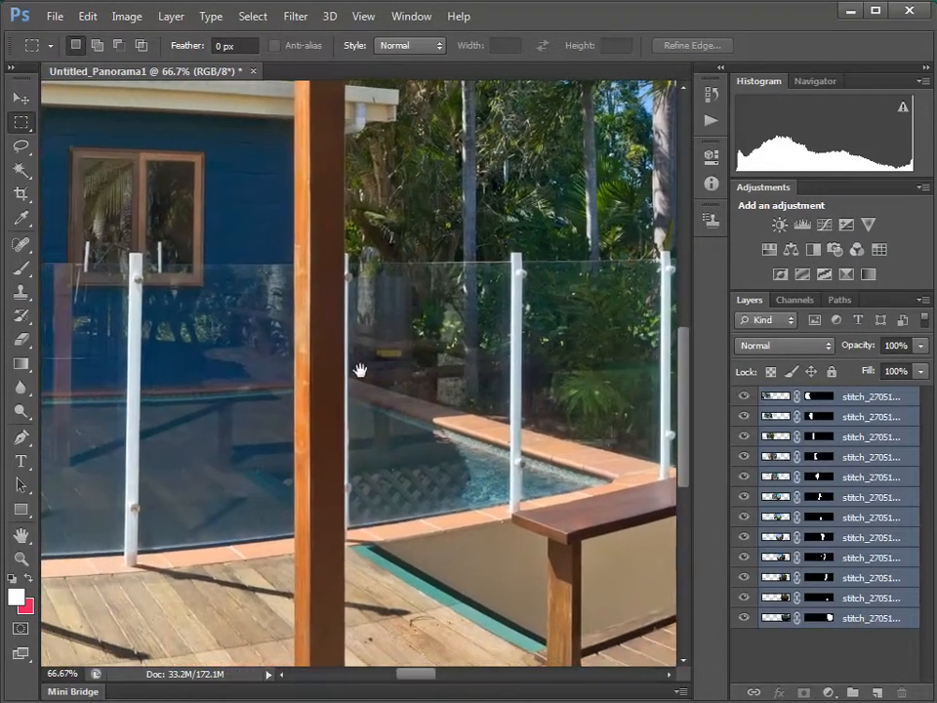
{"action": "left_click_drag", "start_coordinate": [203, 303], "coordinate": [640, 313]}
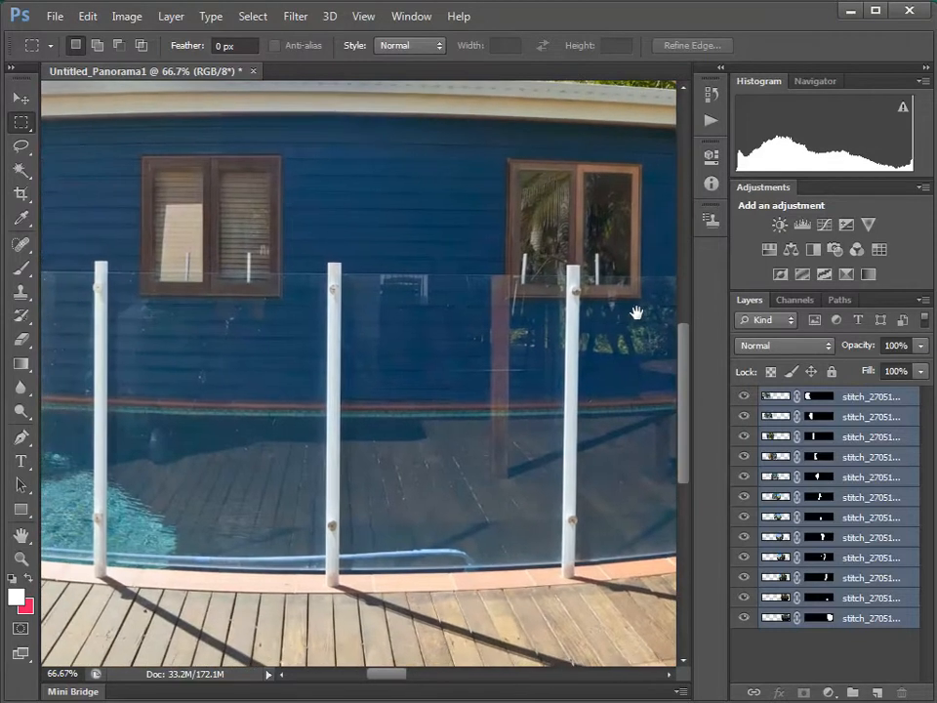
{"action": "left_click_drag", "start_coordinate": [268, 370], "coordinate": [620, 375]}
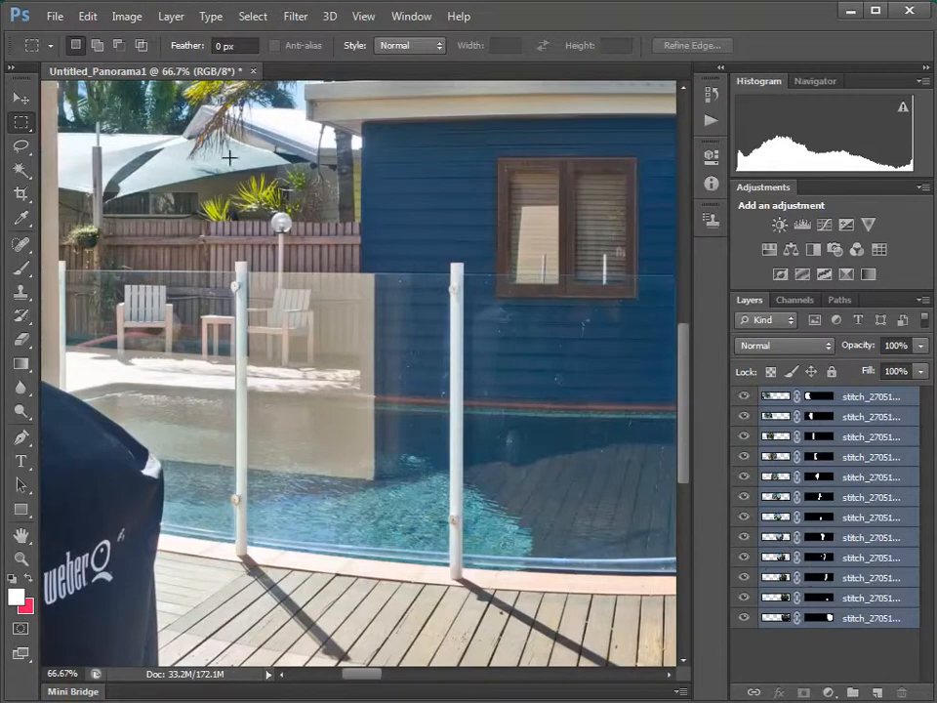
Start saving a copy of the panorama in the stitching folder with JPEG as the file format.
{"action": "left_click", "coordinate": [53, 16]}
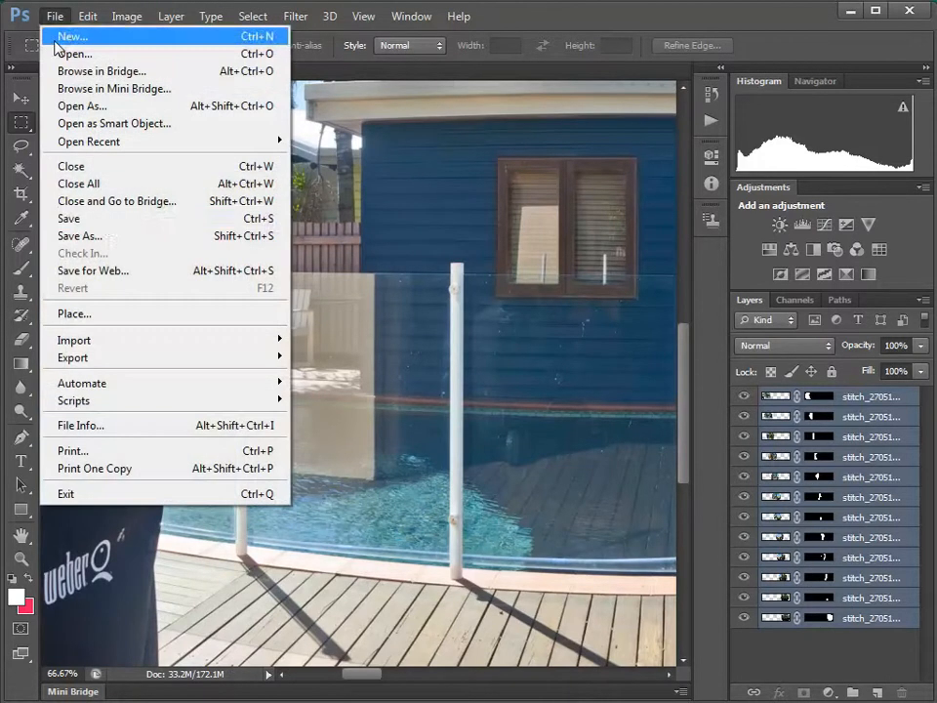
{"action": "left_click", "coordinate": [106, 239]}
{"action": "left_click", "coordinate": [502, 403]}
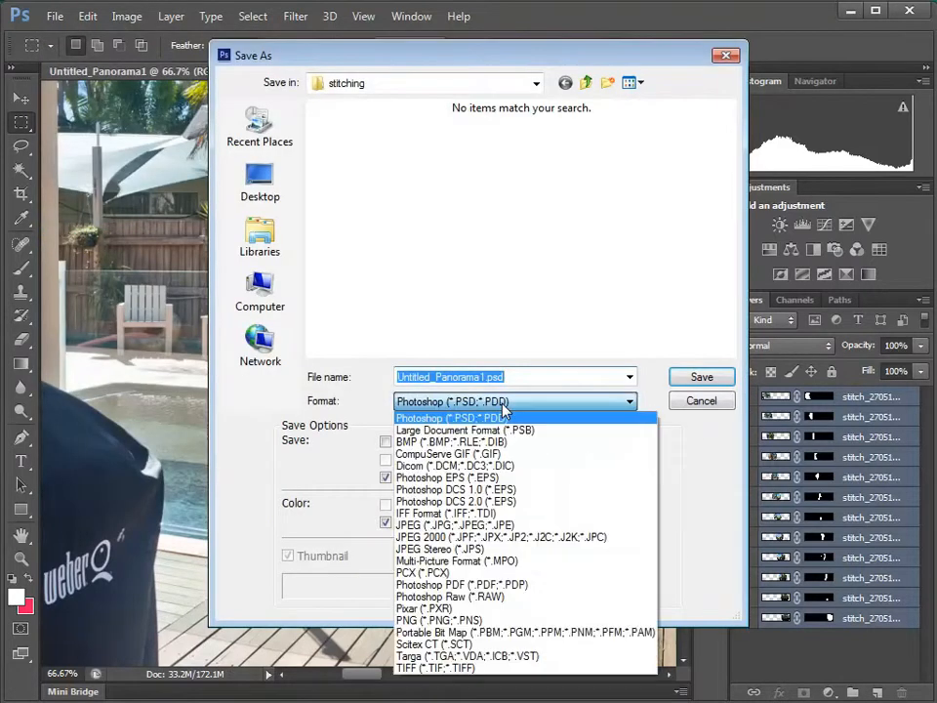
{"action": "left_click", "coordinate": [434, 525]}
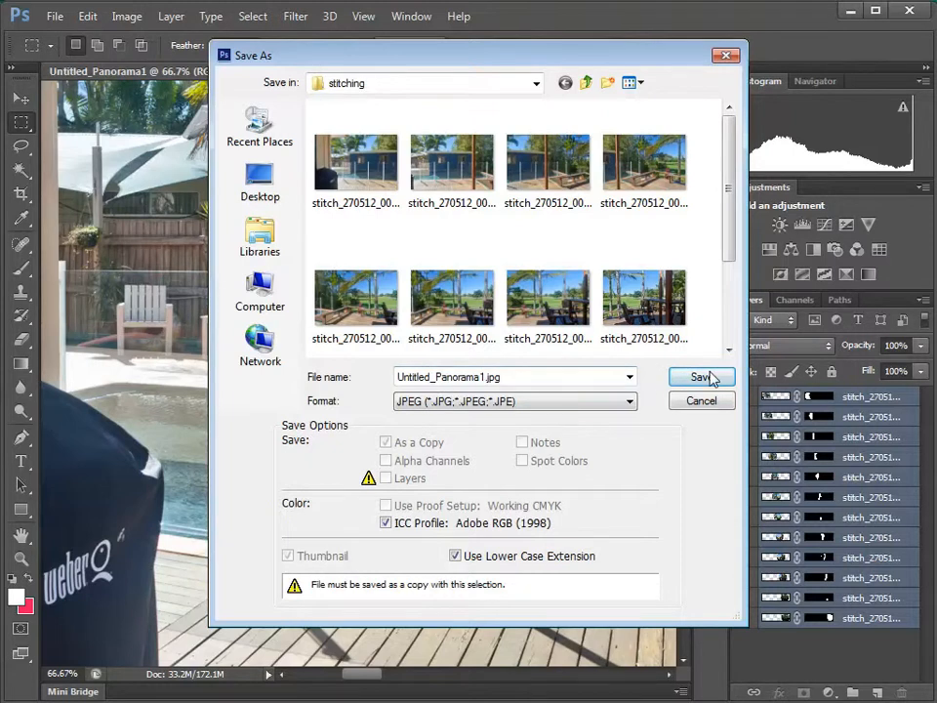
Name the copy back_yard_Panorama1.jpg and save it with a higher JPEG quality, closer to the large-file end.
{"action": "double_click", "coordinate": [424, 377]}
{"action": "left_click_drag", "start_coordinate": [430, 376], "coordinate": [395, 377]}
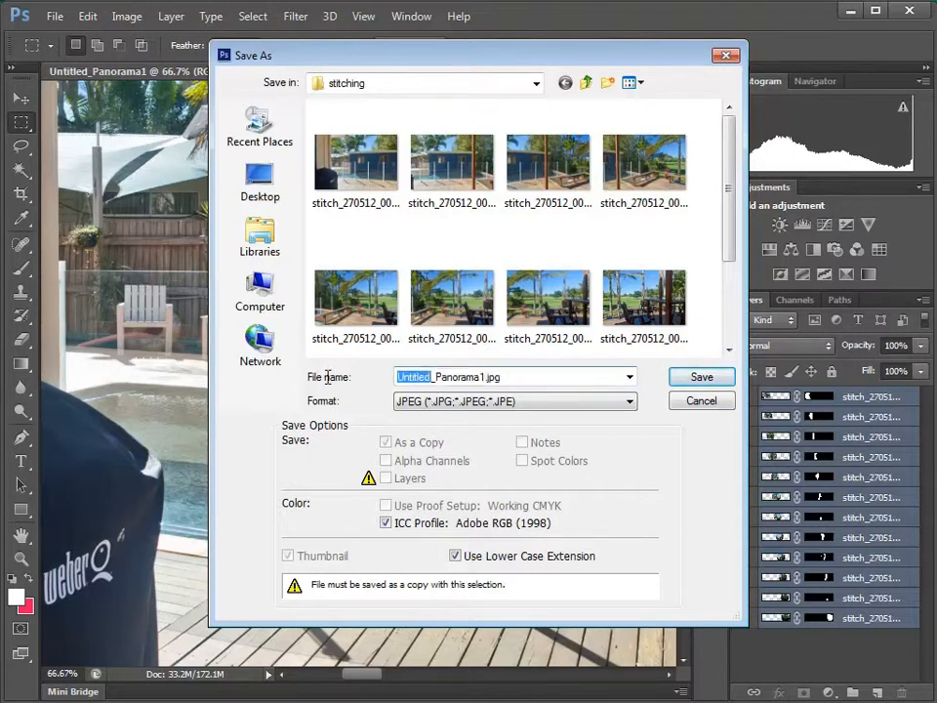
{"action": "type", "text": "back"}
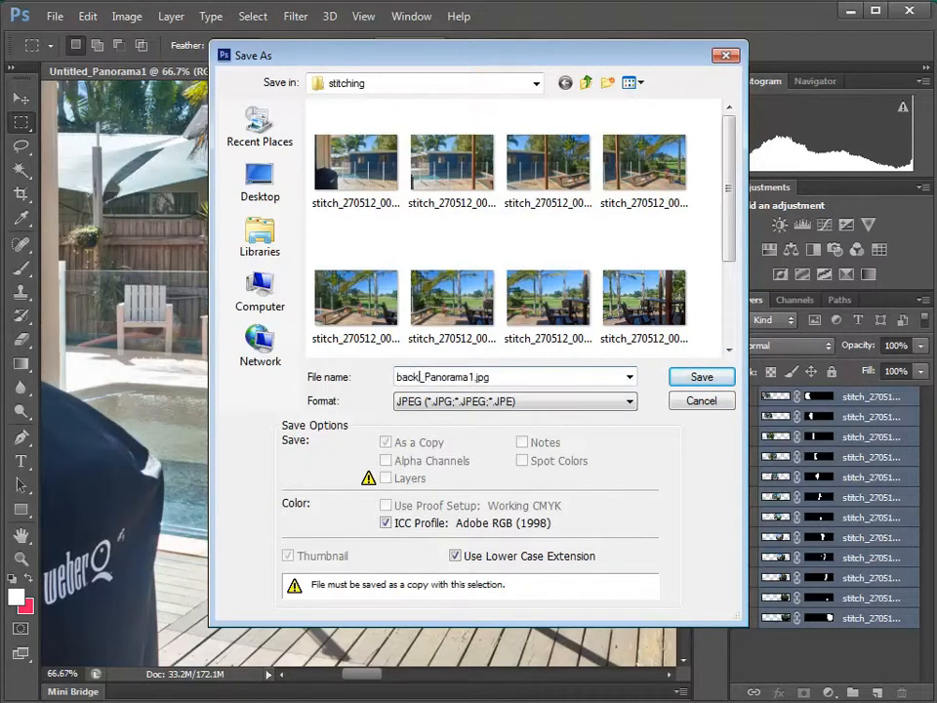
{"action": "type", "text": "_yard"}
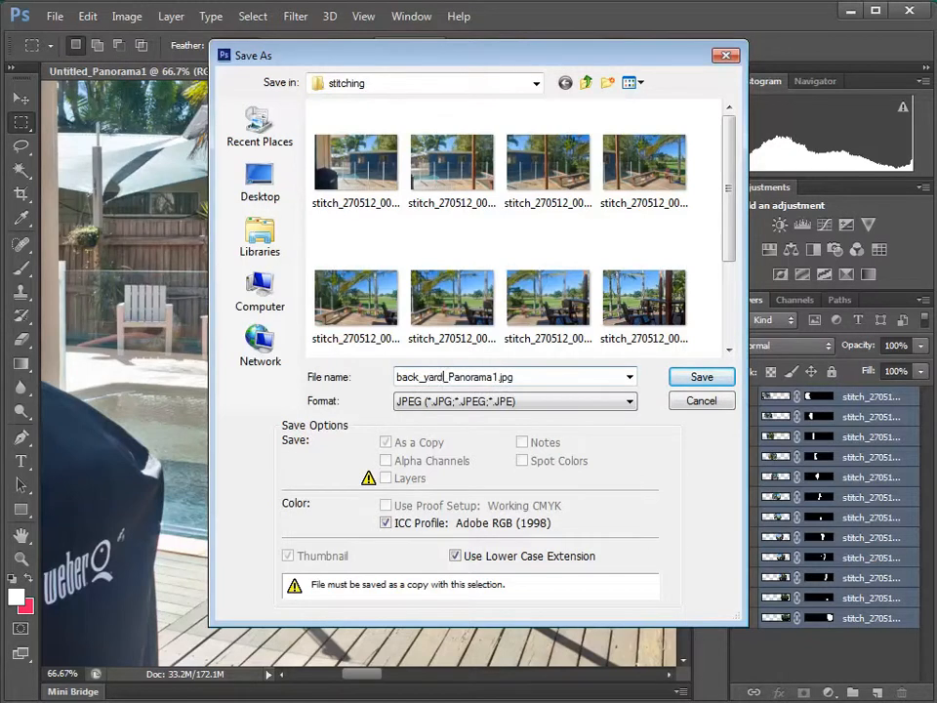
{"action": "key", "text": "Return"}
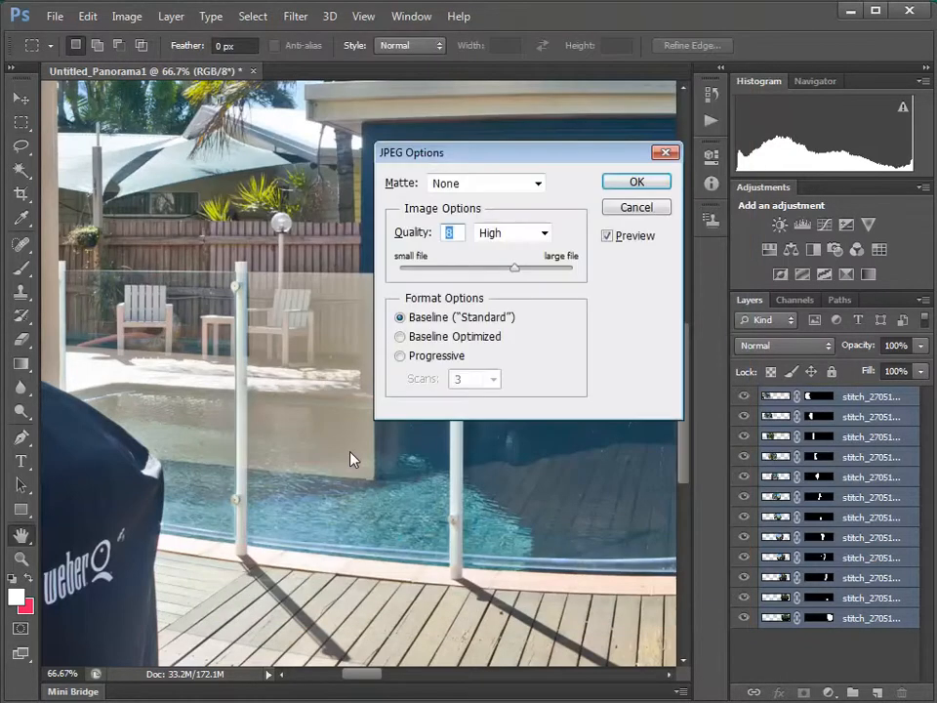
{"action": "left_click_drag", "start_coordinate": [514, 267], "coordinate": [548, 274]}
{"action": "left_click", "coordinate": [629, 184]}
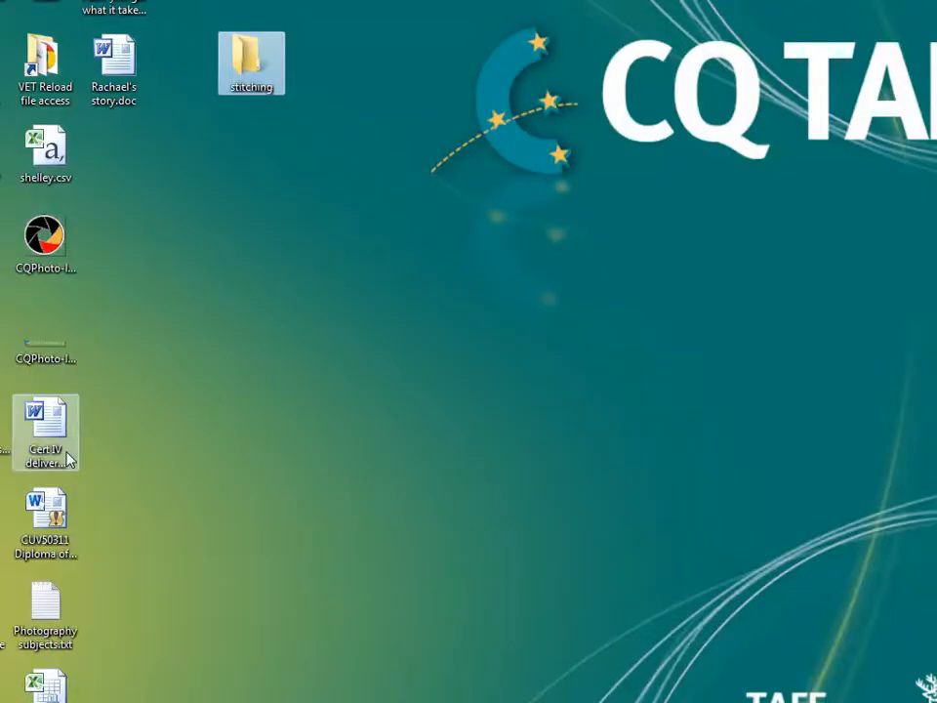
Switch to the desktop's stitching folder and open back_yard_Panorama1.jpg in Windows Photo Viewer.
{"action": "double_click", "coordinate": [252, 61]}
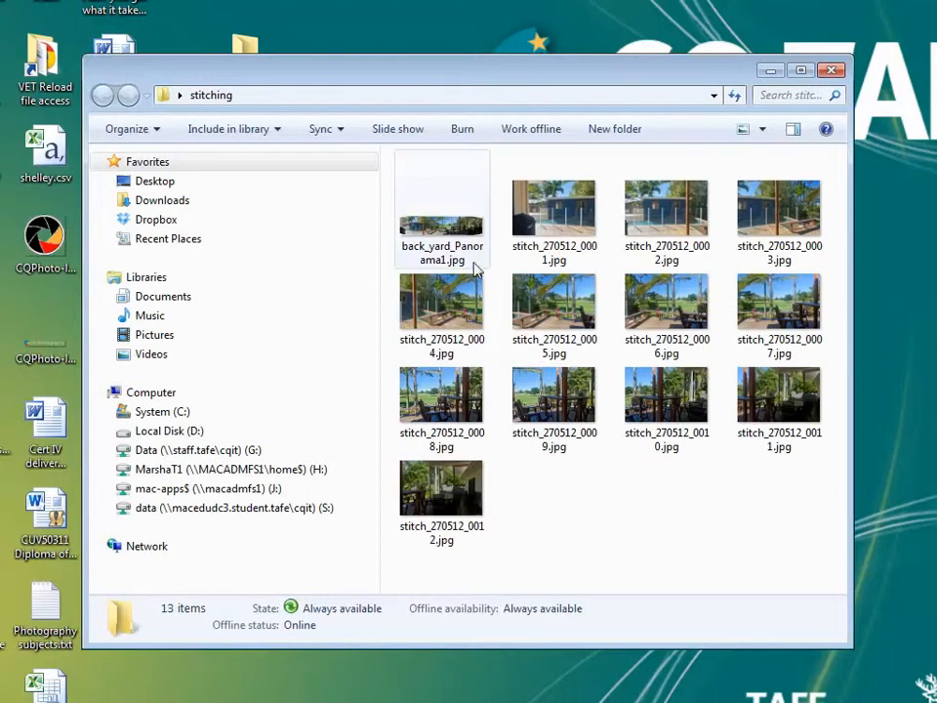
{"action": "left_click", "coordinate": [454, 235]}
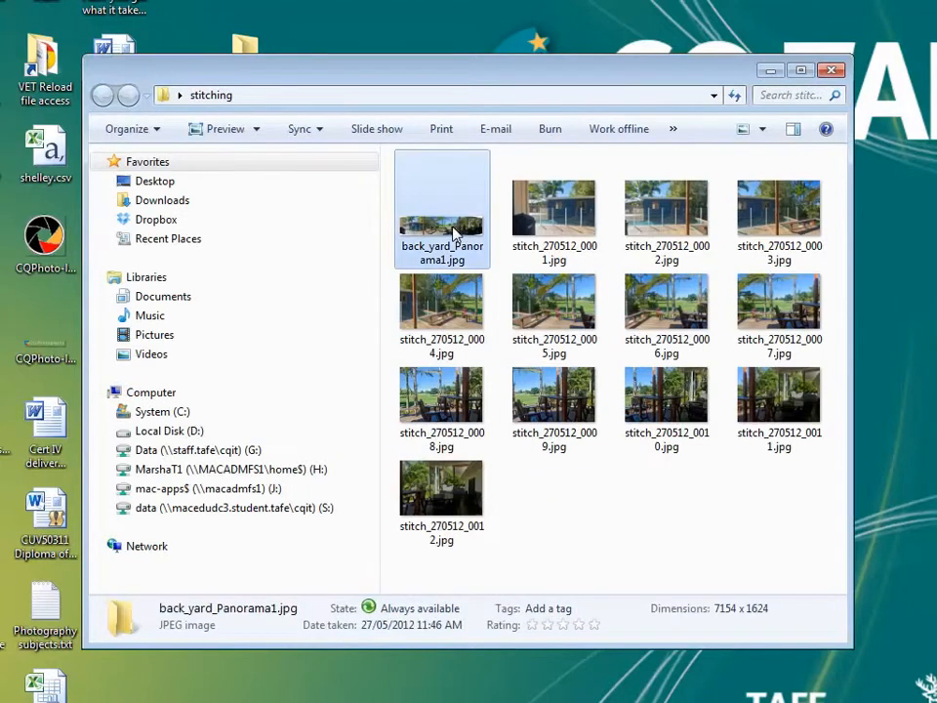
{"action": "double_click", "coordinate": [454, 235]}
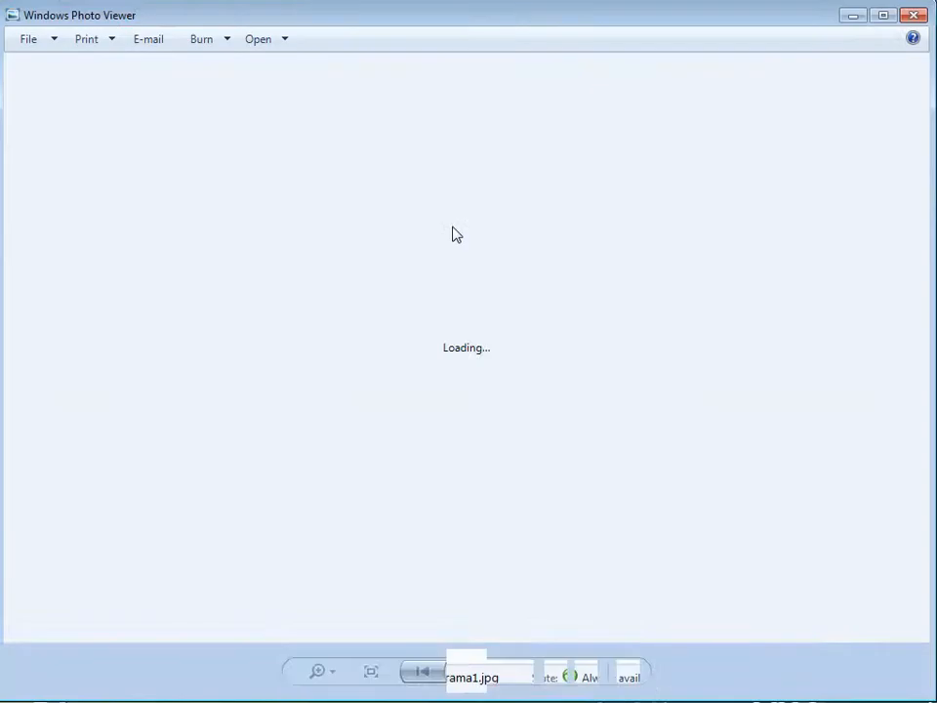